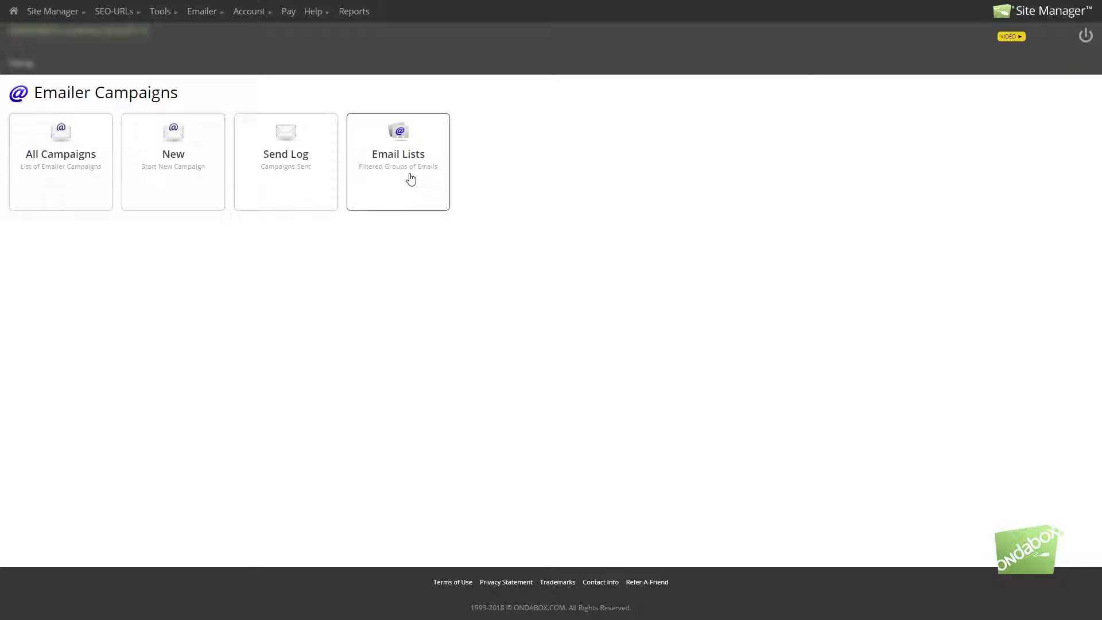
Step: Open the Test Addl Recipients campaign from the full campaign list and review its info, settings and sender options
{"action": "left_click", "coordinate": [74, 178]}
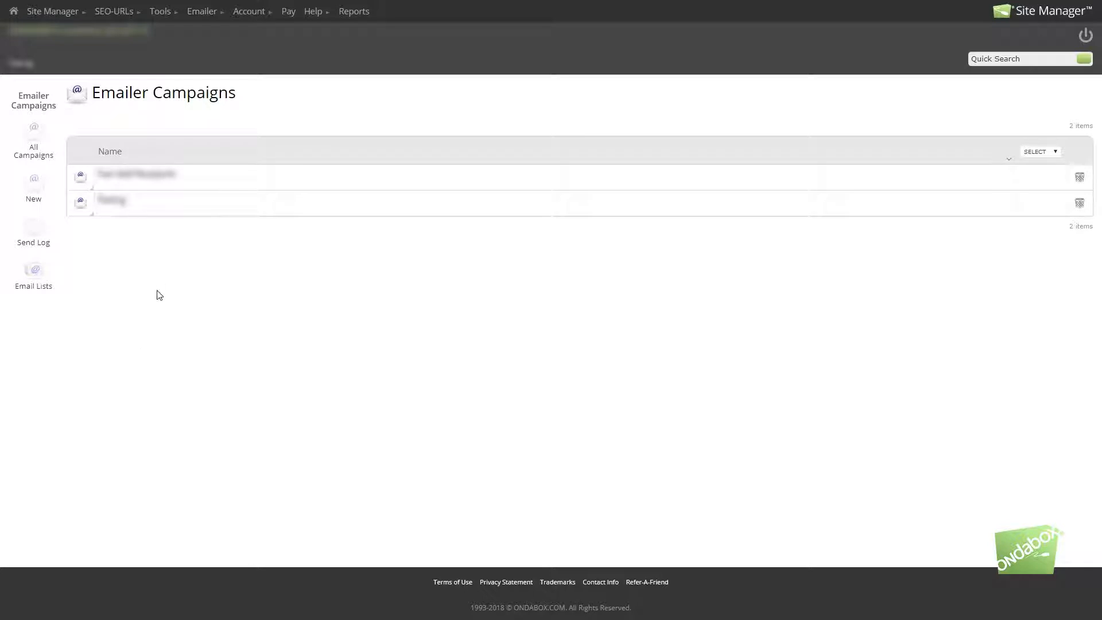
{"action": "left_click", "coordinate": [81, 176]}
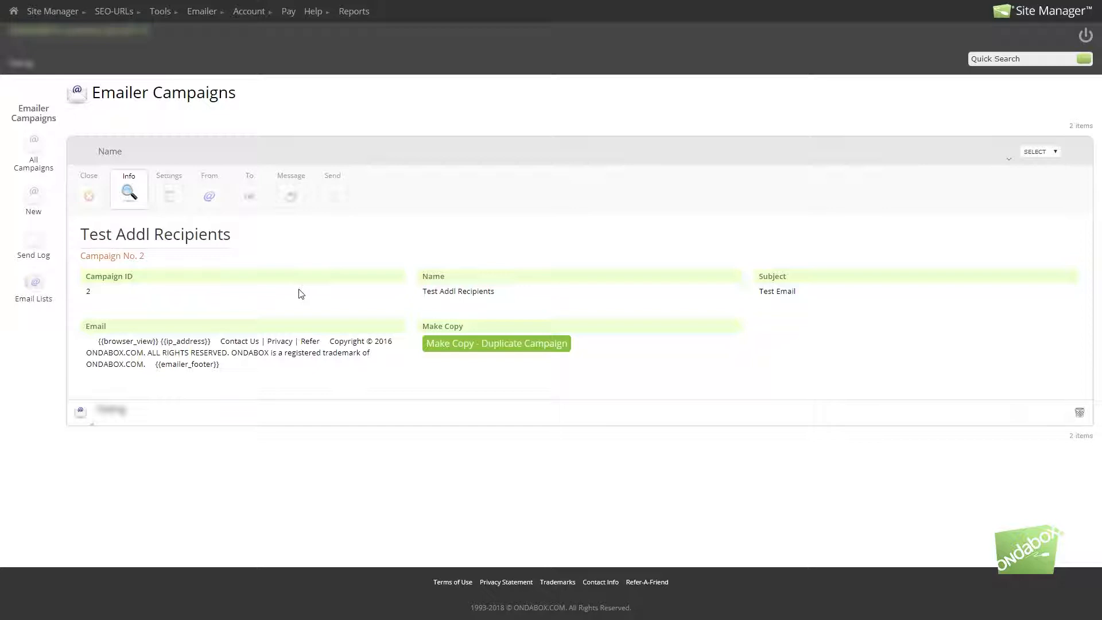
{"action": "left_click", "coordinate": [182, 199]}
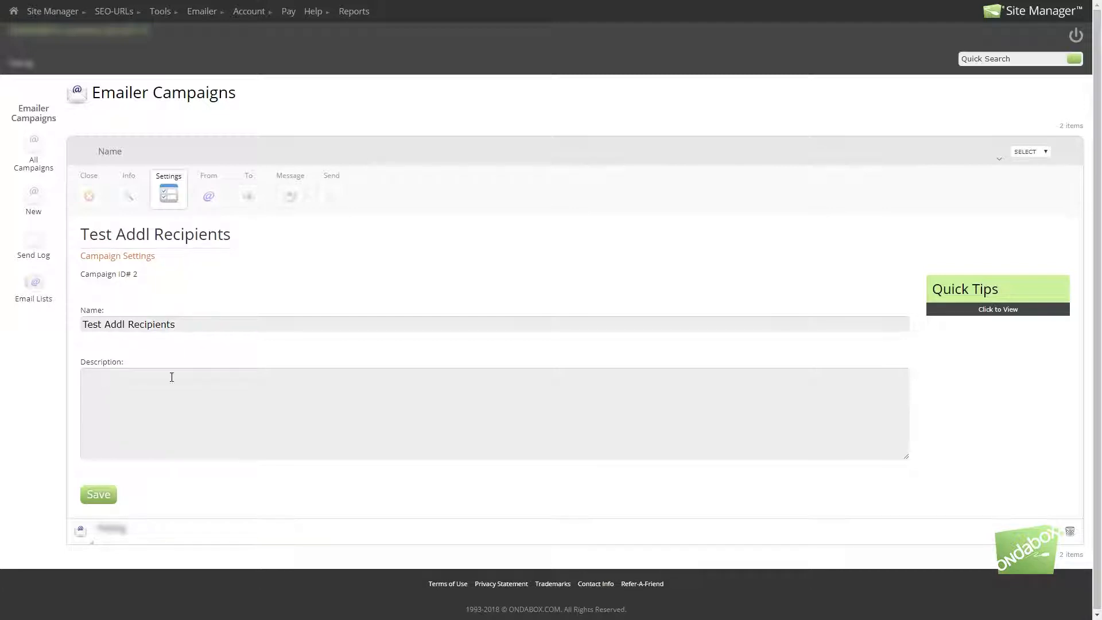
{"action": "left_click", "coordinate": [210, 198]}
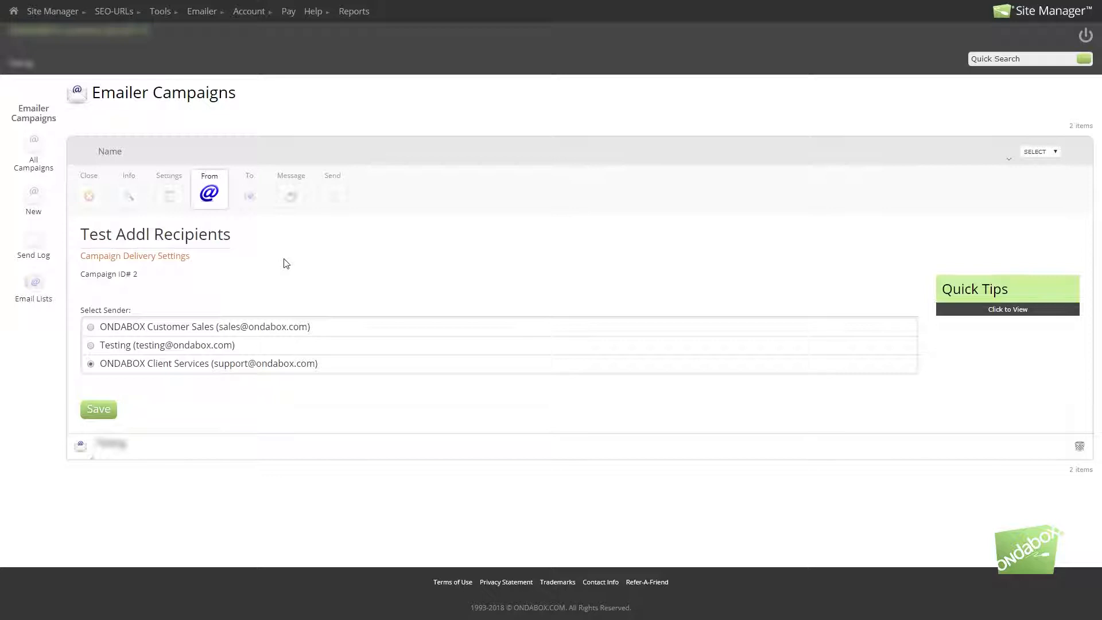
Step: Examine the campaign's recipient options, including subscriber lists, webforms, email lists and additional recipients
{"action": "left_click", "coordinate": [253, 196]}
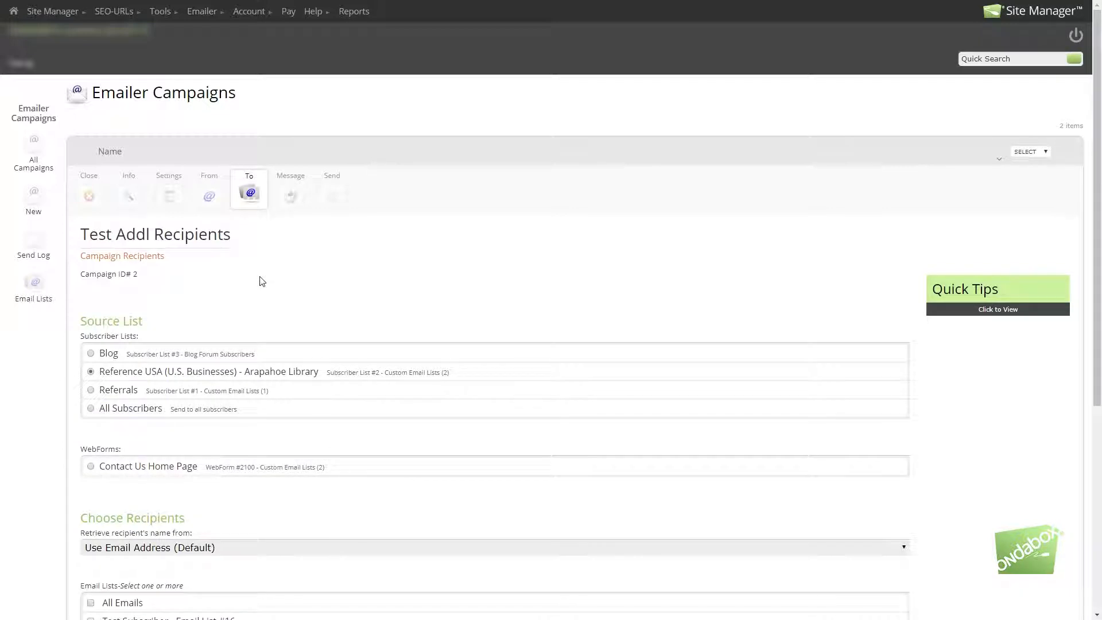
{"action": "scroll", "coordinate": [262, 281], "scroll_direction": "down", "scroll_amount": 1}
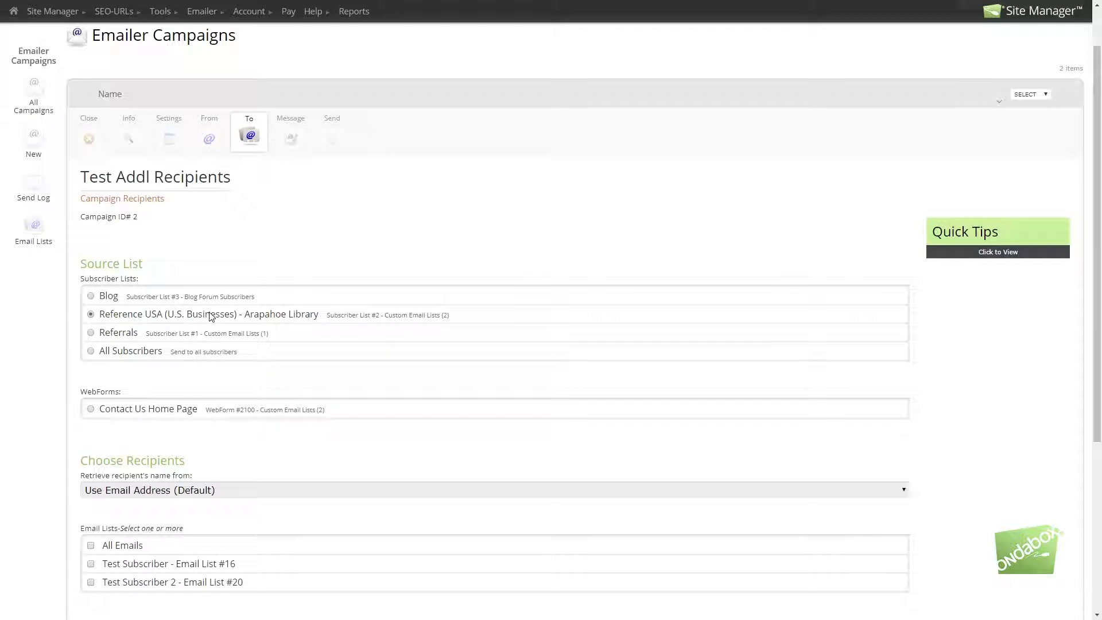
{"action": "scroll", "coordinate": [208, 319], "scroll_direction": "down", "scroll_amount": 1}
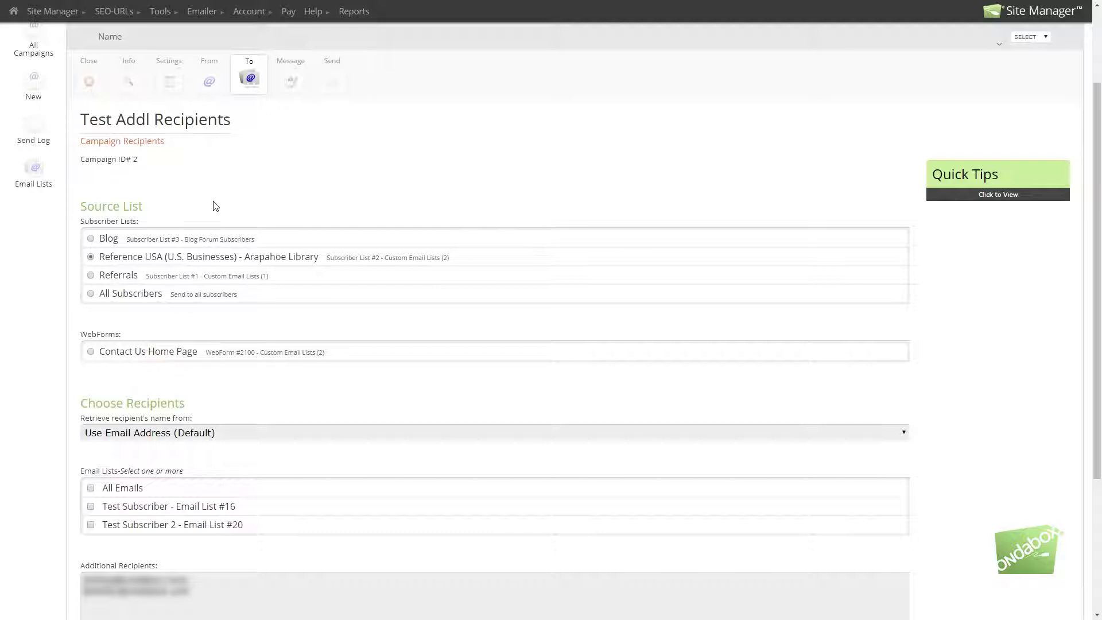
{"action": "scroll", "coordinate": [230, 328], "scroll_direction": "down", "scroll_amount": 1}
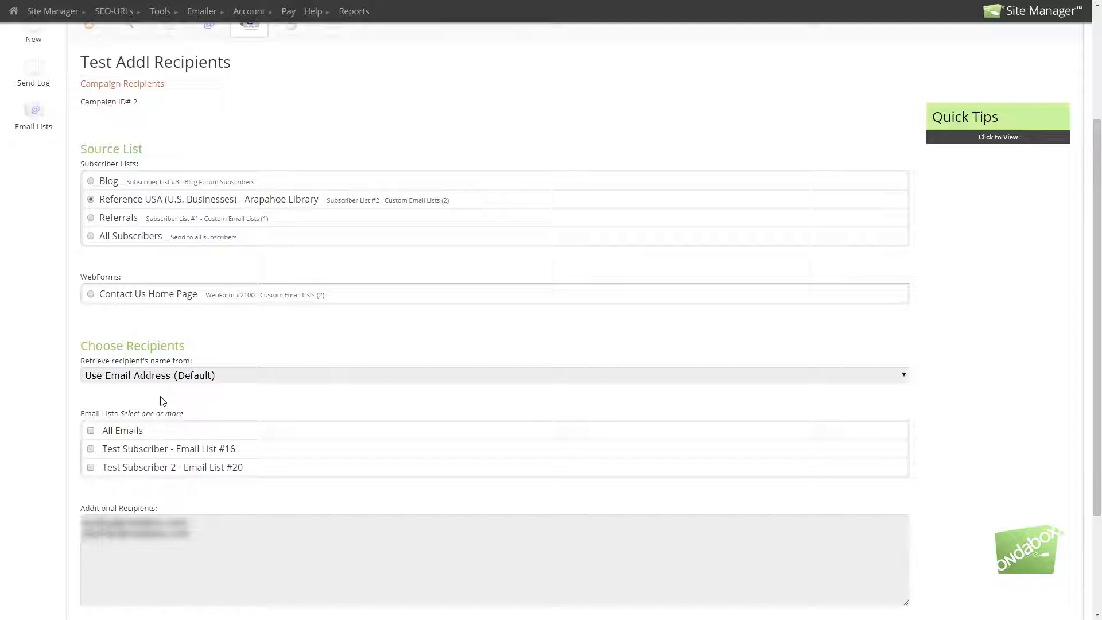
{"action": "scroll", "coordinate": [172, 404], "scroll_direction": "down", "scroll_amount": 1}
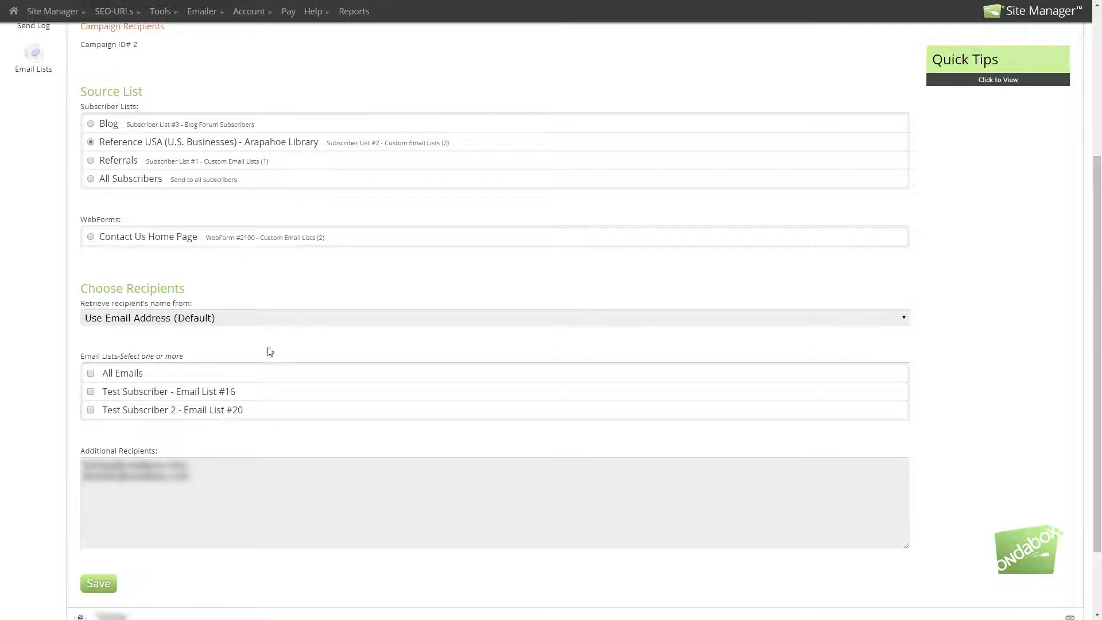
{"action": "scroll", "coordinate": [270, 339], "scroll_direction": "up", "scroll_amount": 4}
{"action": "scroll", "coordinate": [270, 339], "scroll_direction": "down", "scroll_amount": 4}
{"action": "scroll", "coordinate": [271, 356], "scroll_direction": "up", "scroll_amount": 2}
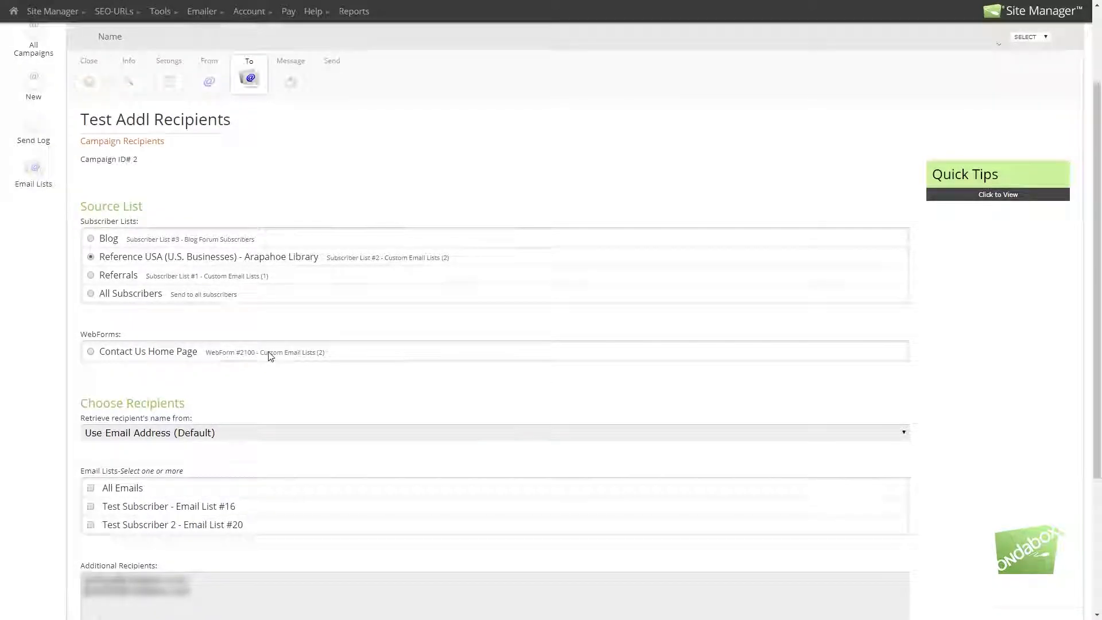
{"action": "scroll", "coordinate": [271, 357], "scroll_direction": "down", "scroll_amount": 2}
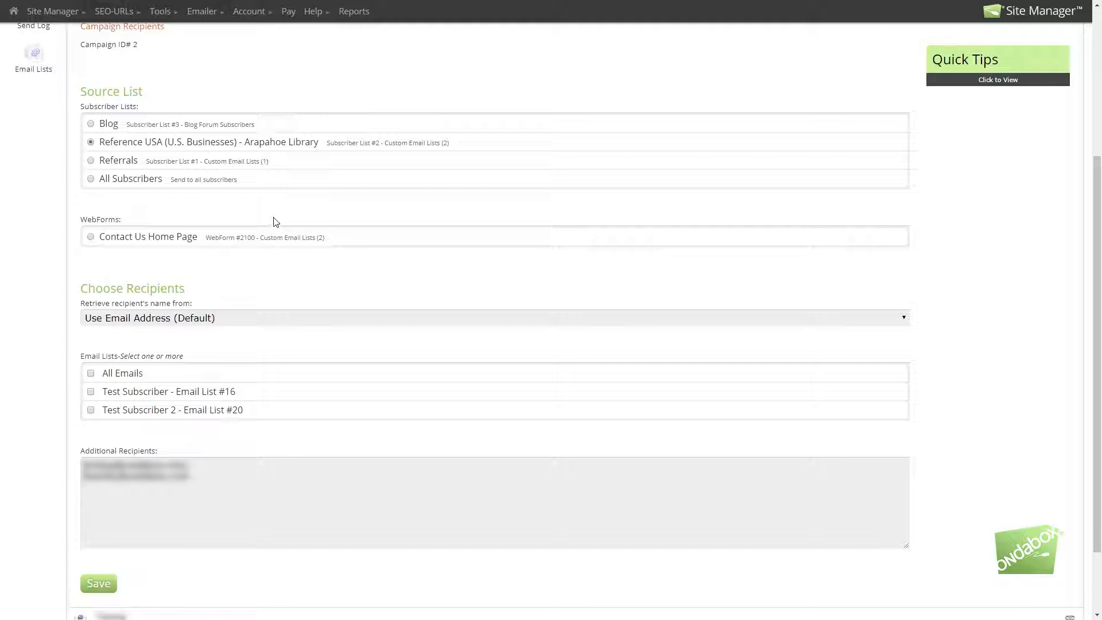
{"action": "scroll", "coordinate": [273, 224], "scroll_direction": "up", "scroll_amount": 1}
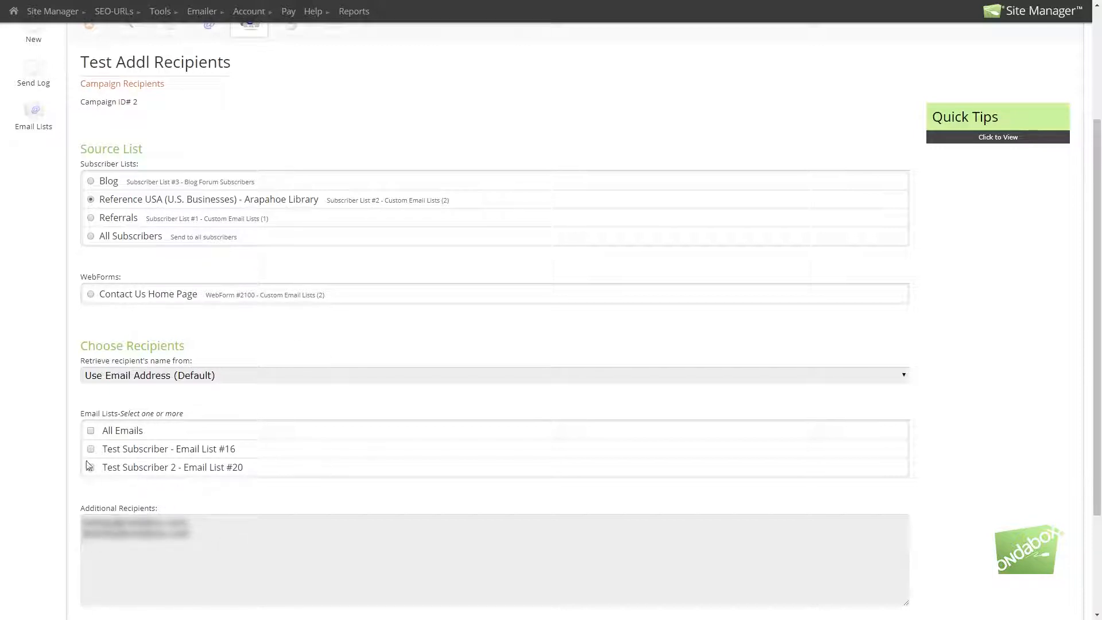
{"action": "scroll", "coordinate": [392, 206], "scroll_direction": "up", "scroll_amount": 1}
{"action": "scroll", "coordinate": [390, 206], "scroll_direction": "up", "scroll_amount": 2}
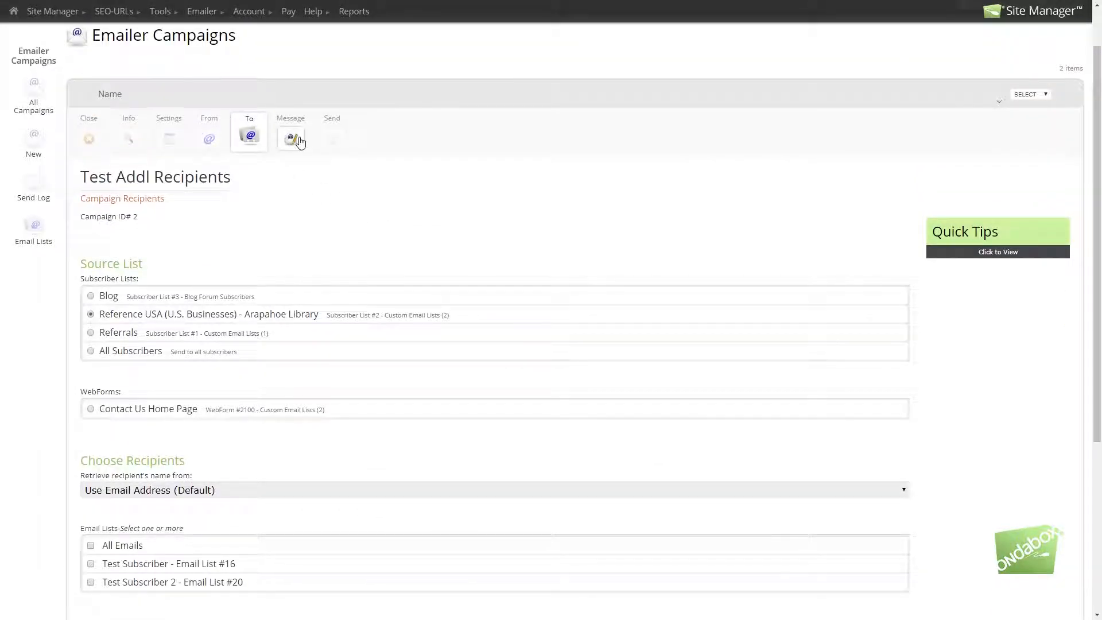
Step: Examine the campaign's email style and message selections along with the email and alternate message previews
{"action": "left_click", "coordinate": [293, 139]}
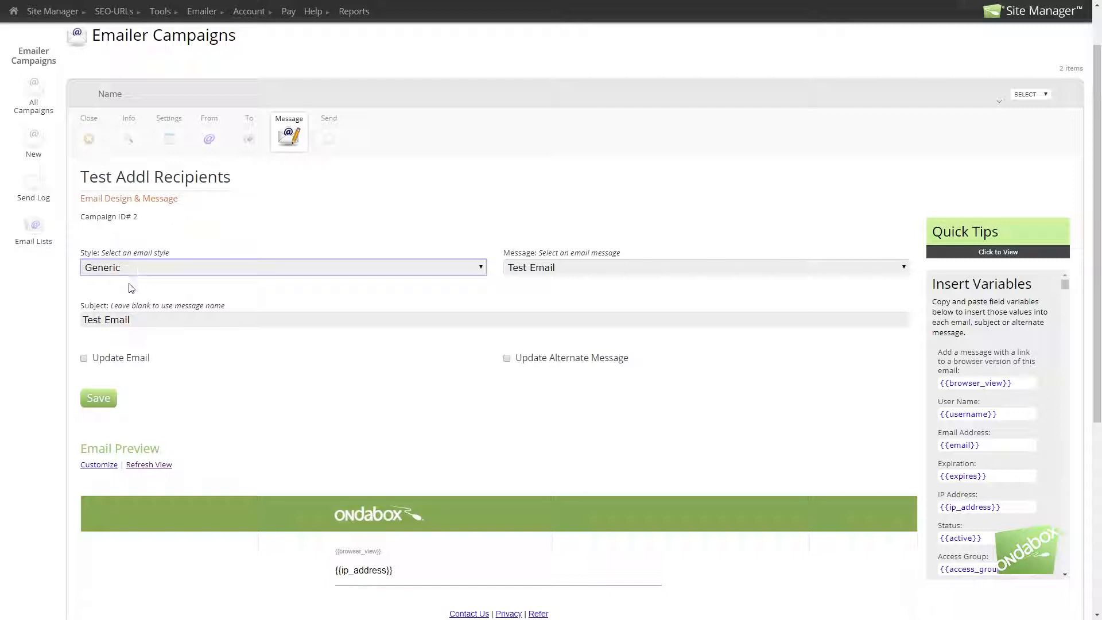
{"action": "left_click", "coordinate": [567, 268]}
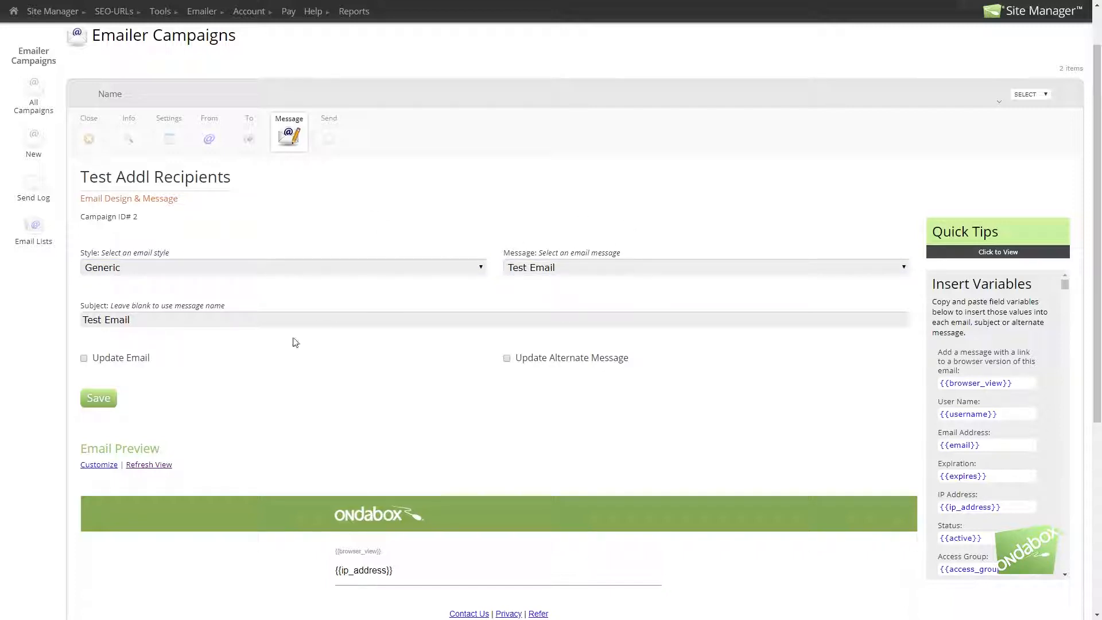
{"action": "scroll", "coordinate": [273, 369], "scroll_direction": "down", "scroll_amount": 1}
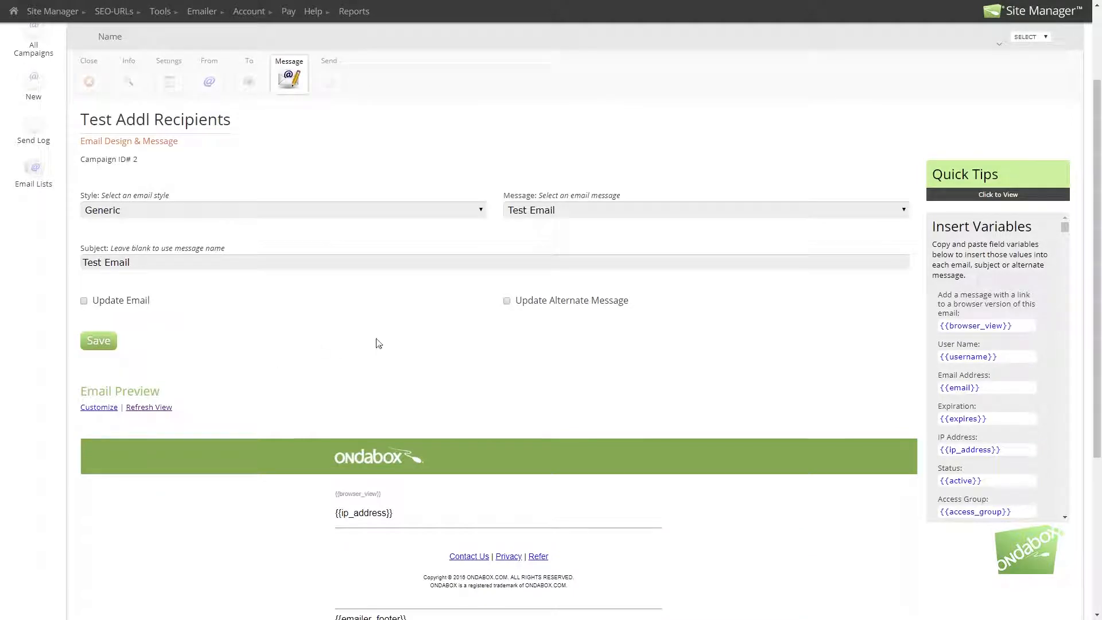
{"action": "scroll", "coordinate": [563, 326], "scroll_direction": "down", "scroll_amount": 4}
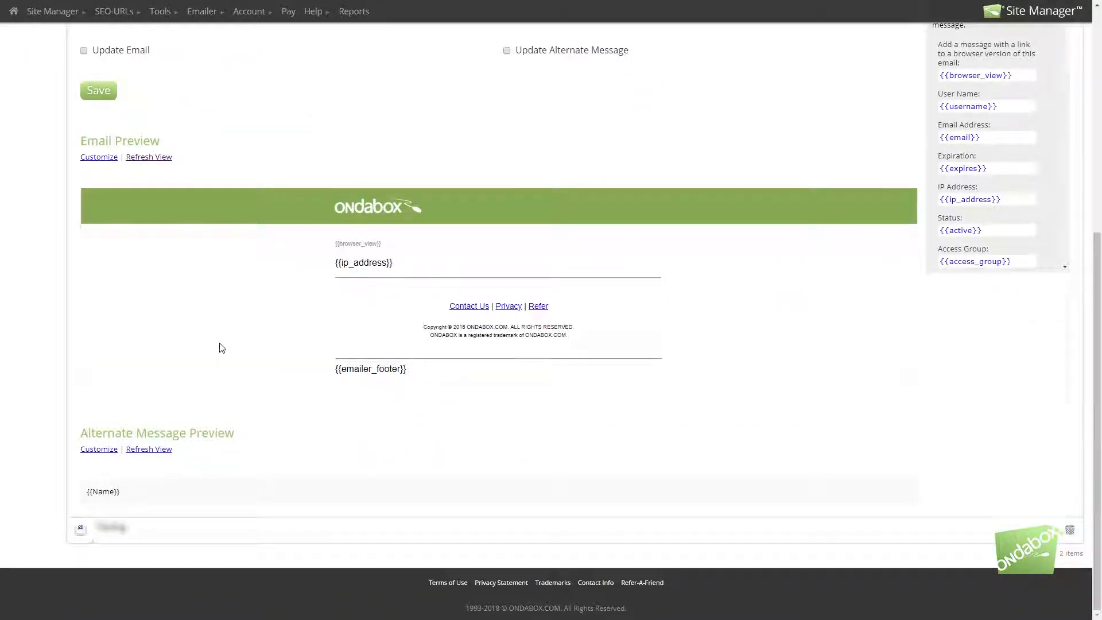
{"action": "scroll", "coordinate": [219, 345], "scroll_direction": "up", "scroll_amount": 4}
{"action": "scroll", "coordinate": [231, 346], "scroll_direction": "down", "scroll_amount": 4}
{"action": "left_click_drag", "start_coordinate": [128, 492], "coordinate": [89, 491]}
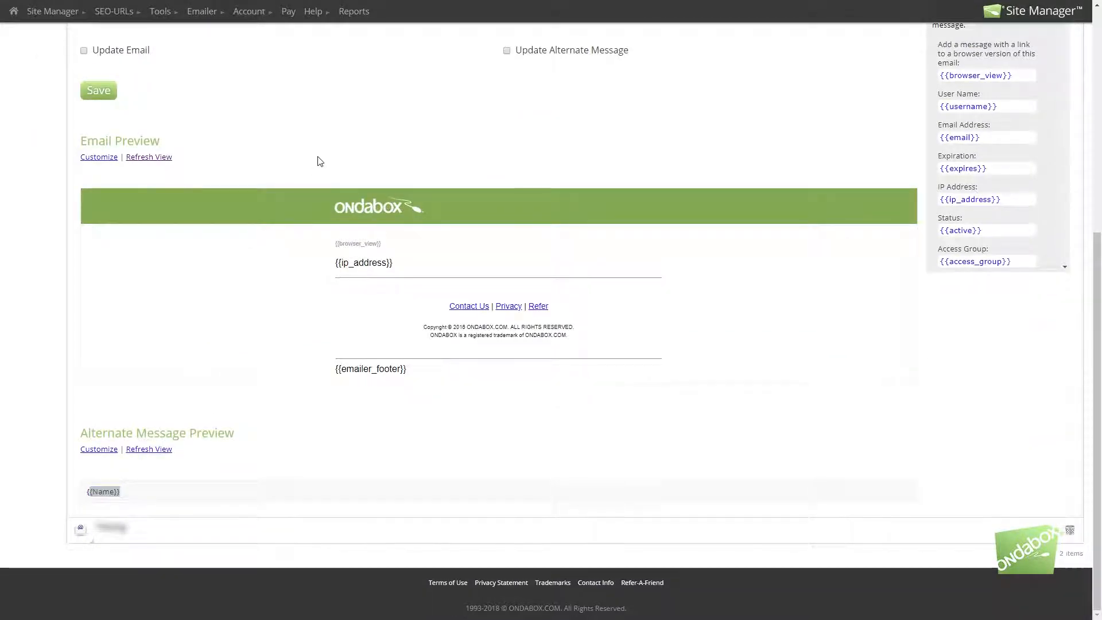
{"action": "scroll", "coordinate": [317, 160], "scroll_direction": "up", "scroll_amount": 3}
{"action": "scroll", "coordinate": [460, 269], "scroll_direction": "down", "scroll_amount": 1}
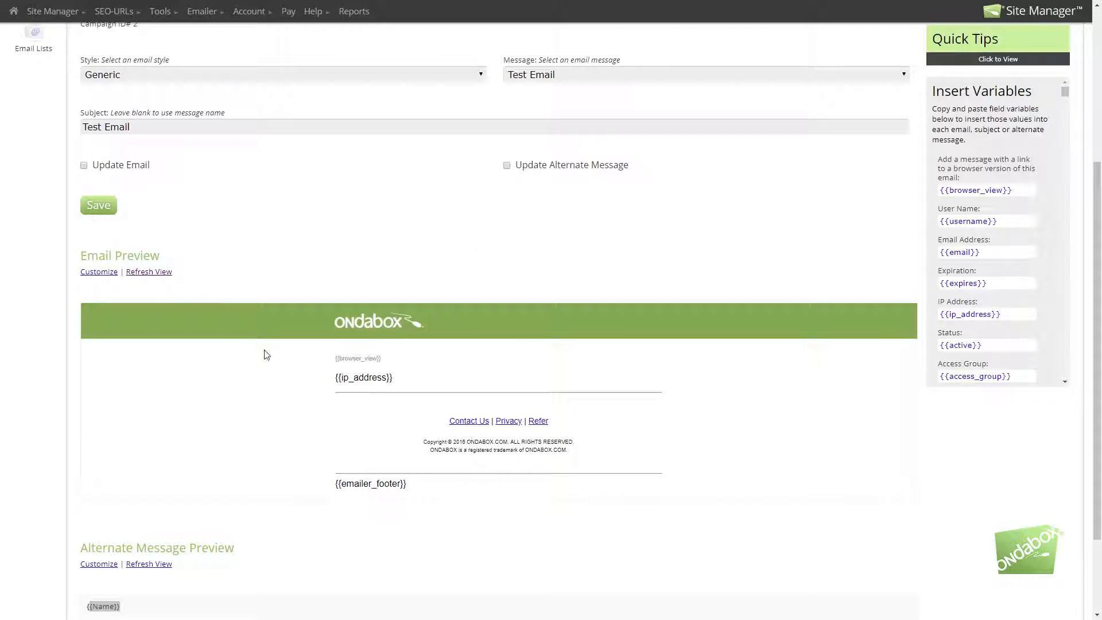
{"action": "scroll", "coordinate": [342, 190], "scroll_direction": "up", "scroll_amount": 3}
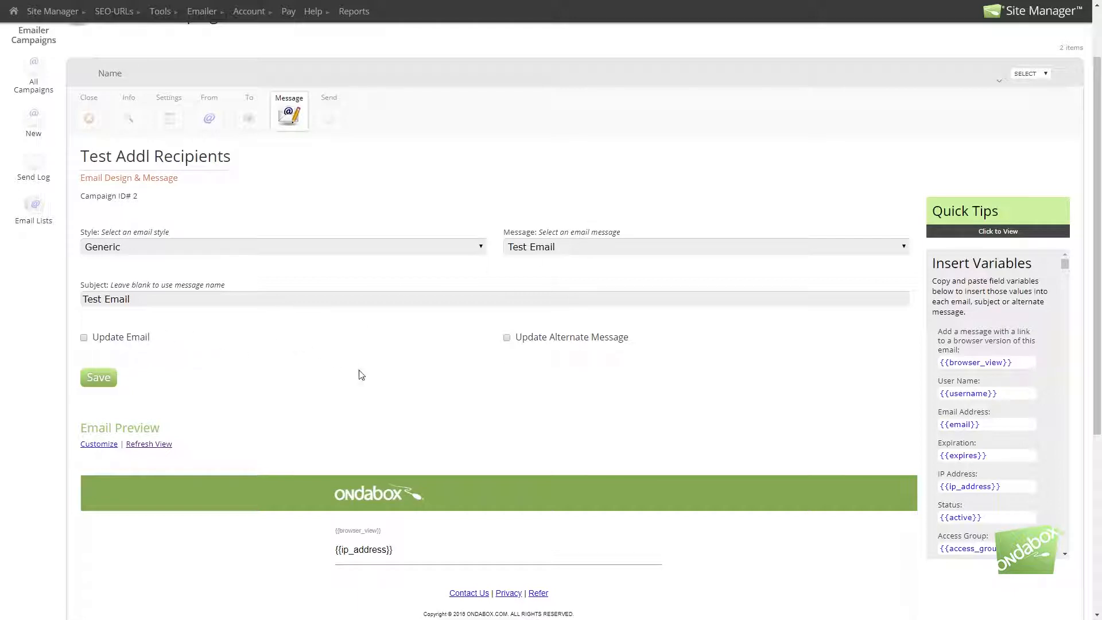
Step: Check the campaign's subject line and the customization links for the email and alternate message
{"action": "left_click", "coordinate": [94, 303]}
{"action": "left_click_drag", "start_coordinate": [94, 304], "coordinate": [155, 300]}
{"action": "left_click", "coordinate": [185, 301]}
{"action": "scroll", "coordinate": [370, 395], "scroll_direction": "down", "scroll_amount": 1}
{"action": "scroll", "coordinate": [370, 396], "scroll_direction": "down", "scroll_amount": 3}
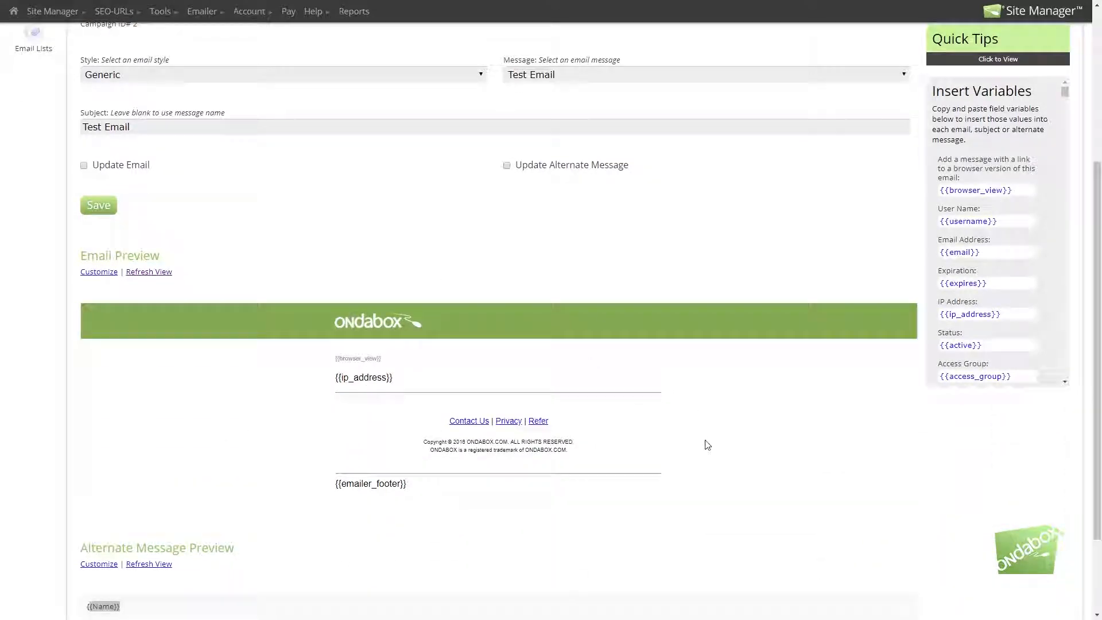
{"action": "scroll", "coordinate": [703, 445], "scroll_direction": "down", "scroll_amount": 3}
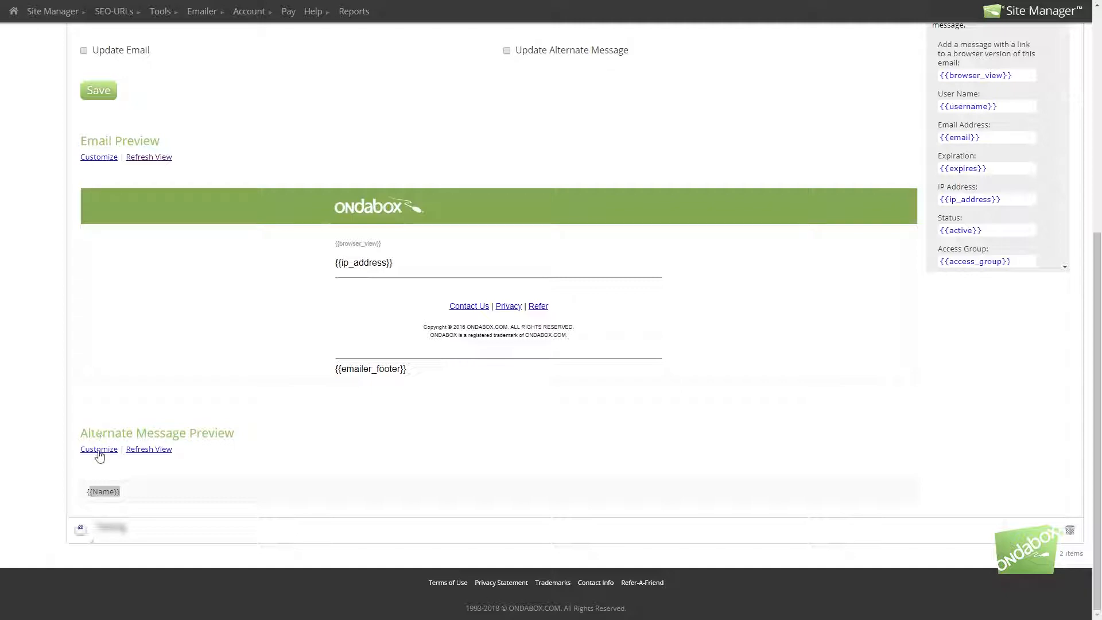
{"action": "scroll", "coordinate": [529, 351], "scroll_direction": "up", "scroll_amount": 4}
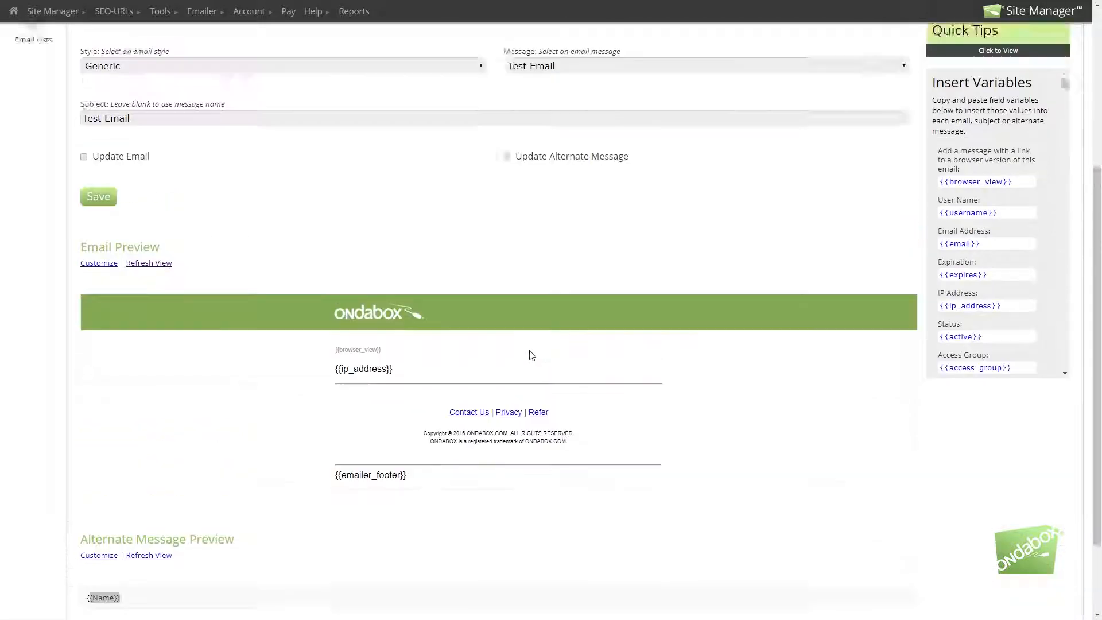
{"action": "scroll", "coordinate": [466, 339], "scroll_direction": "down", "scroll_amount": 4}
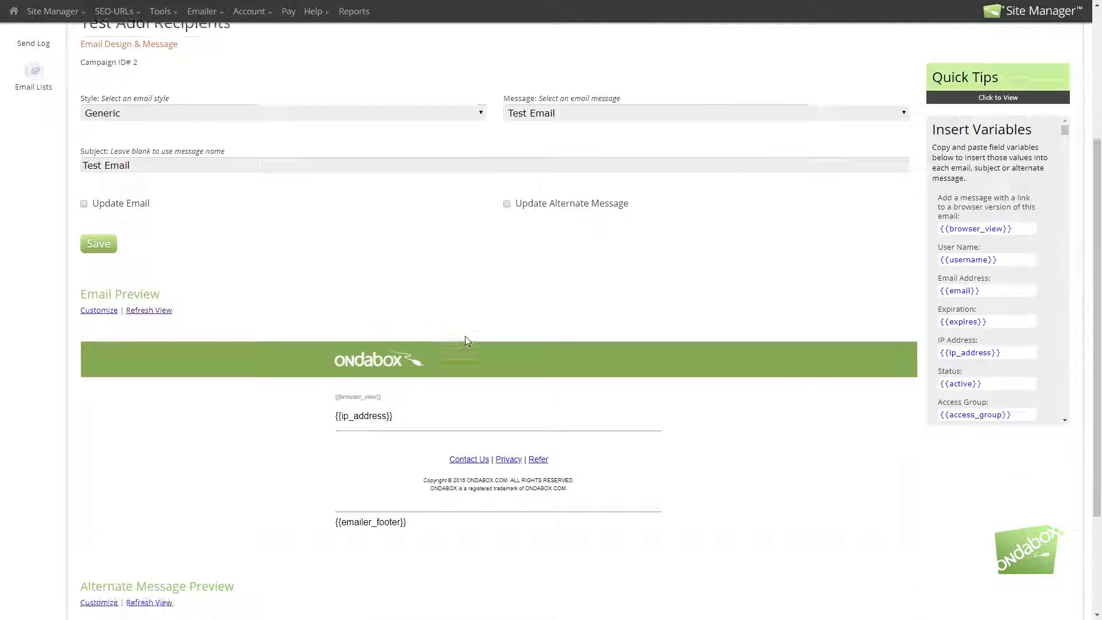
{"action": "scroll", "coordinate": [470, 337], "scroll_direction": "up", "scroll_amount": 3}
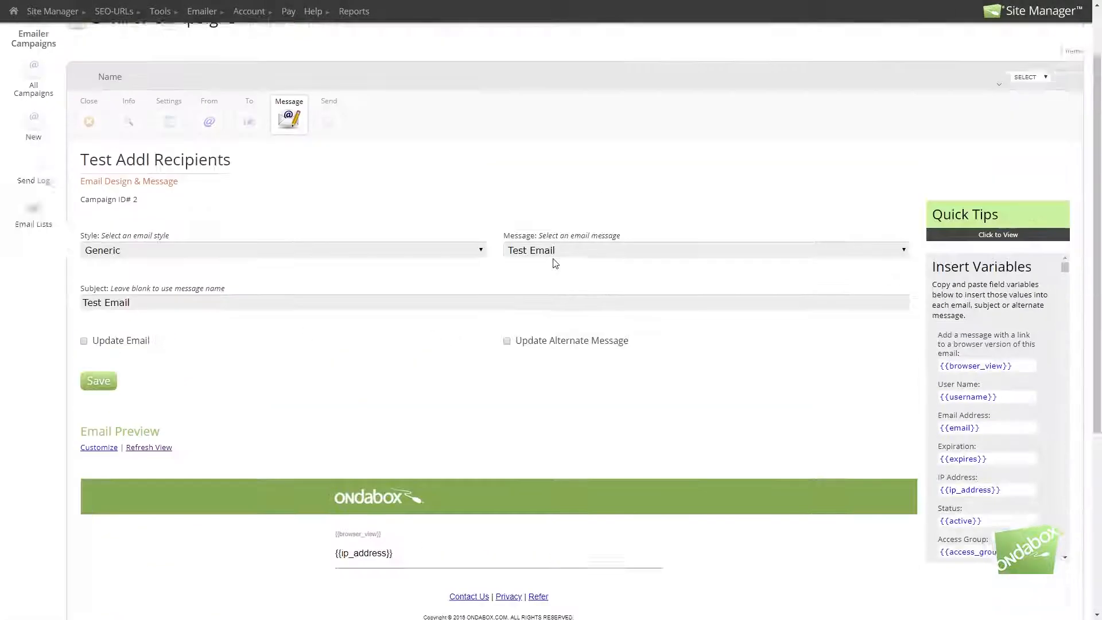
{"action": "scroll", "coordinate": [556, 264], "scroll_direction": "up", "scroll_amount": 3}
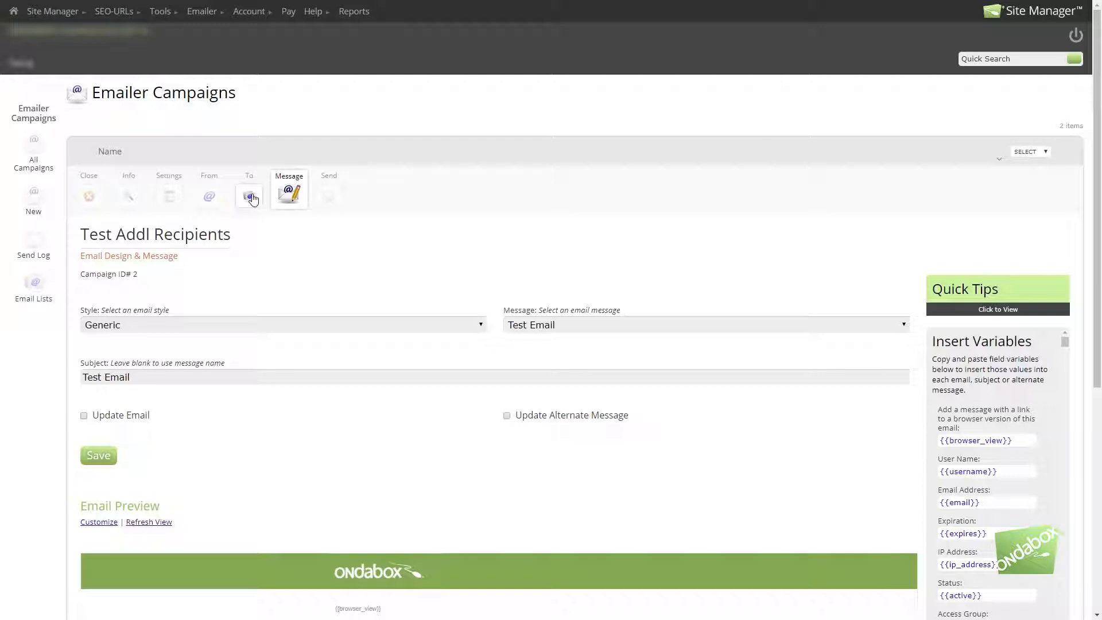
Step: Schedule the Test Addl Recipients campaign to send on October 19, 2018 at 4:37 PM
{"action": "left_click", "coordinate": [326, 196]}
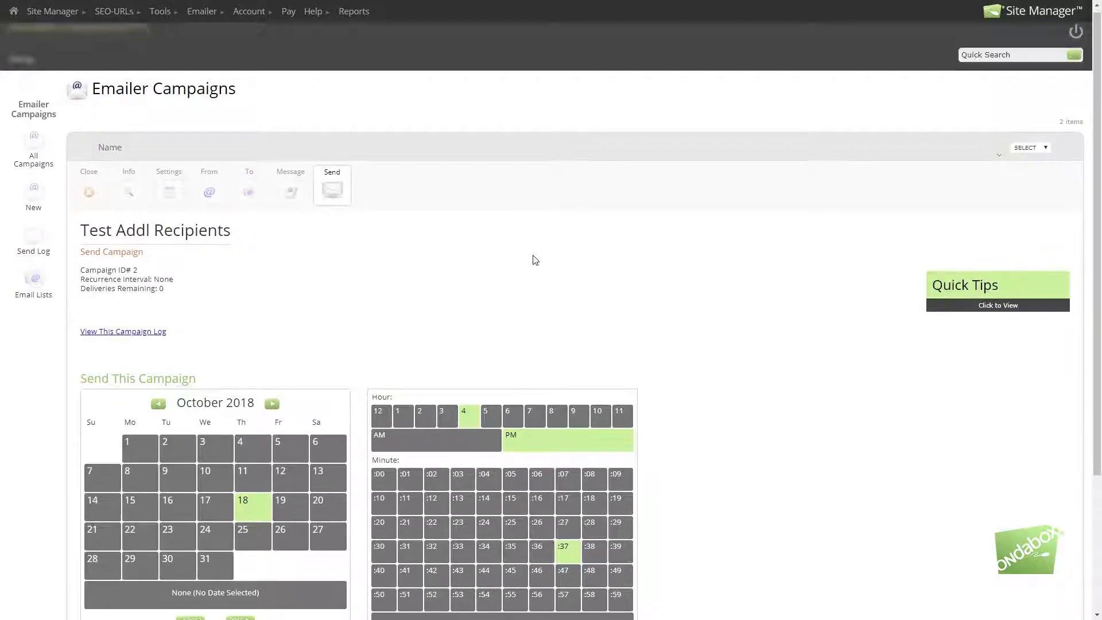
{"action": "scroll", "coordinate": [636, 241], "scroll_direction": "down", "scroll_amount": 1}
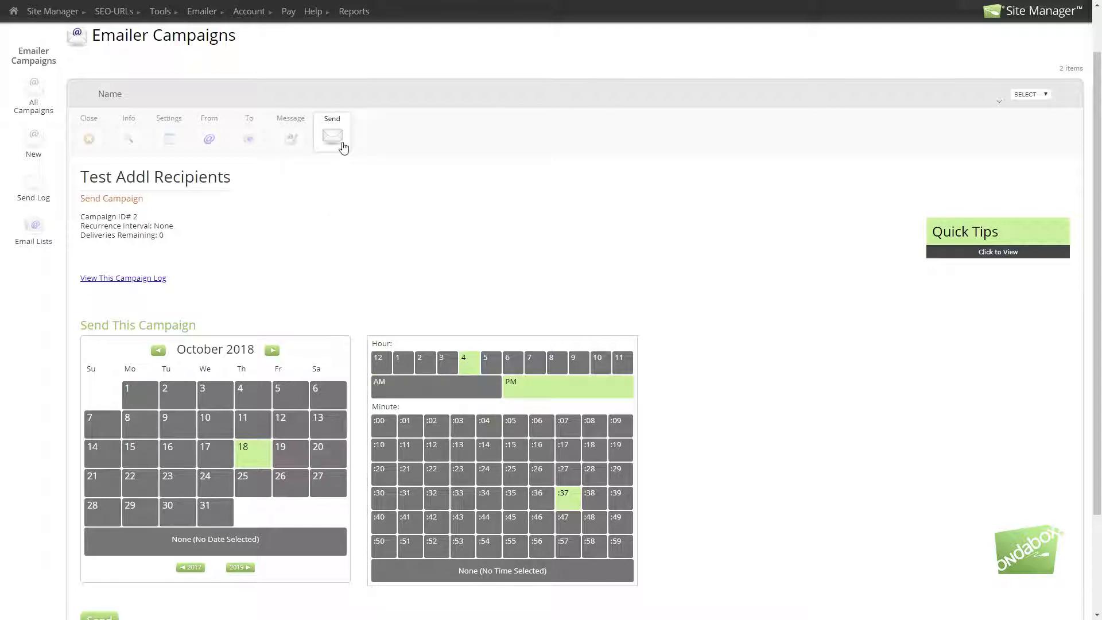
{"action": "left_click", "coordinate": [289, 454]}
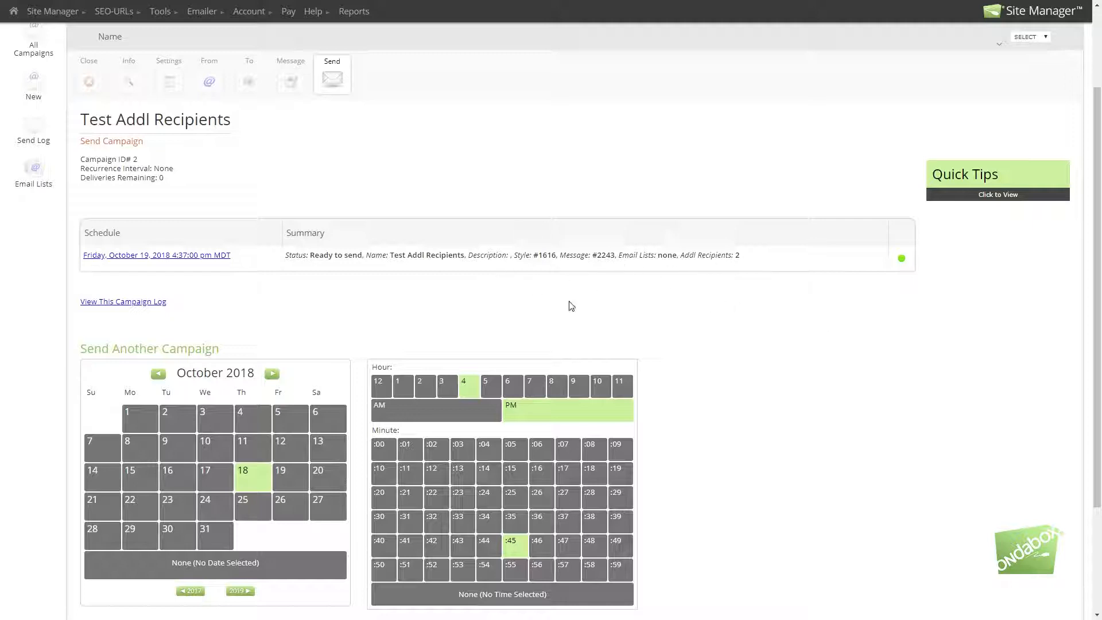
Step: View this campaign's send log and open the activity details of its Test Email entry
{"action": "left_click", "coordinate": [116, 303]}
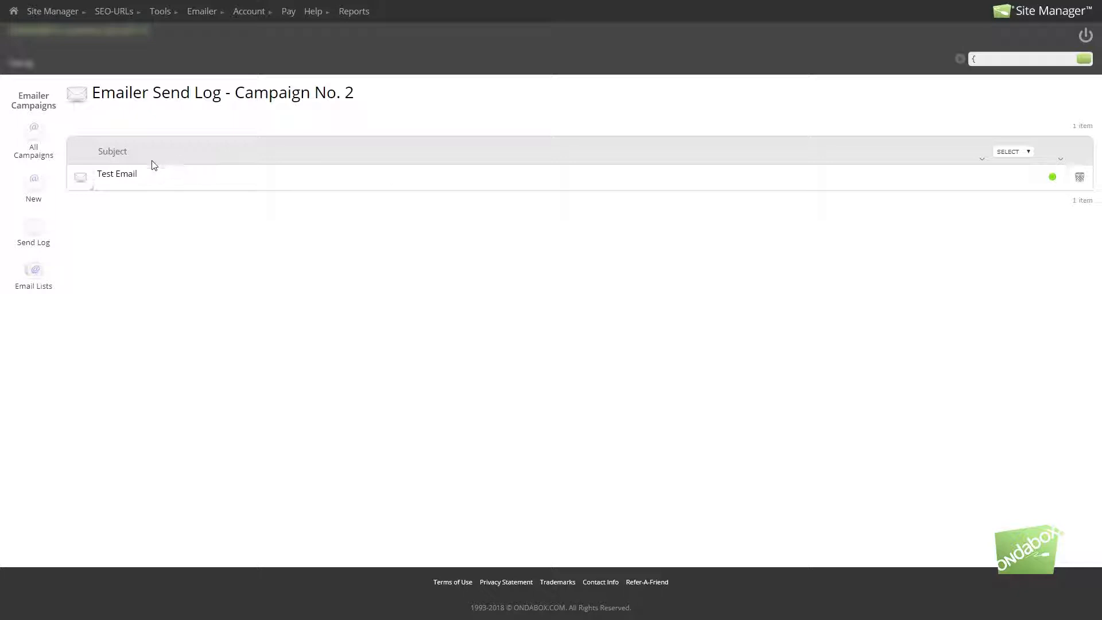
{"action": "left_click", "coordinate": [57, 190]}
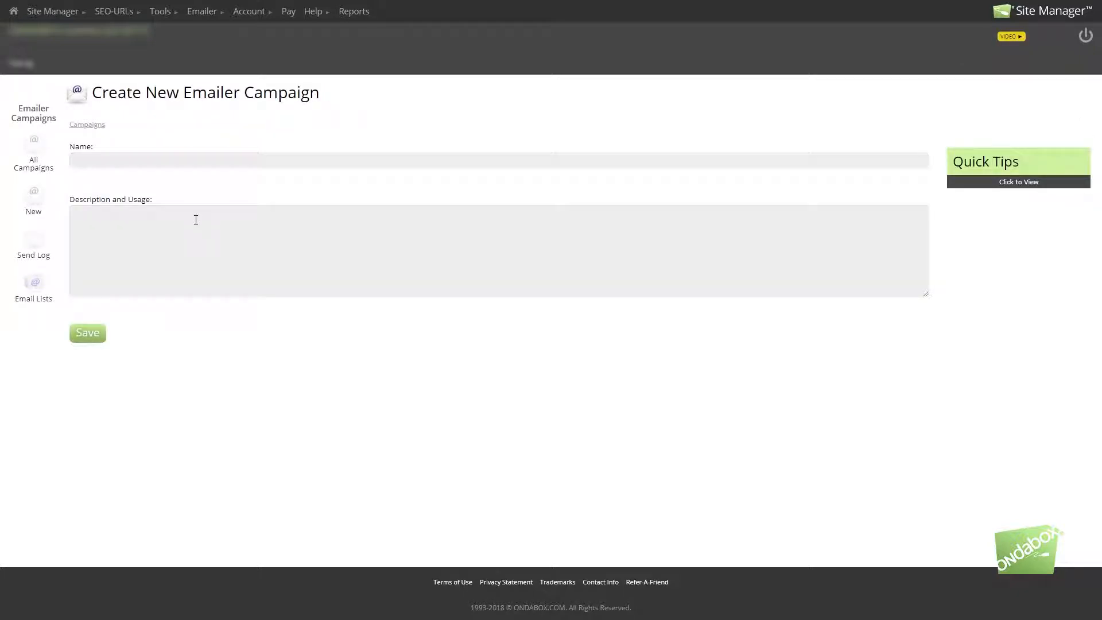
{"action": "key", "text": "alt+Left"}
{"action": "left_click", "coordinate": [83, 183]}
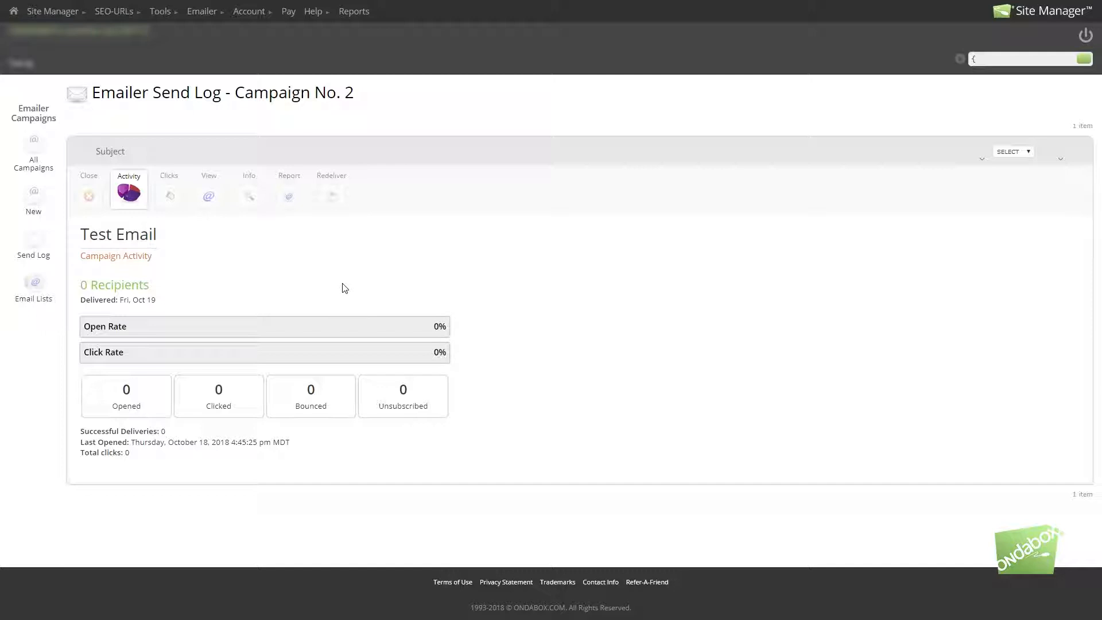
Step: Review the Test Email entry's click-through stats, email view, info, report and redelivery pages
{"action": "left_click", "coordinate": [181, 201]}
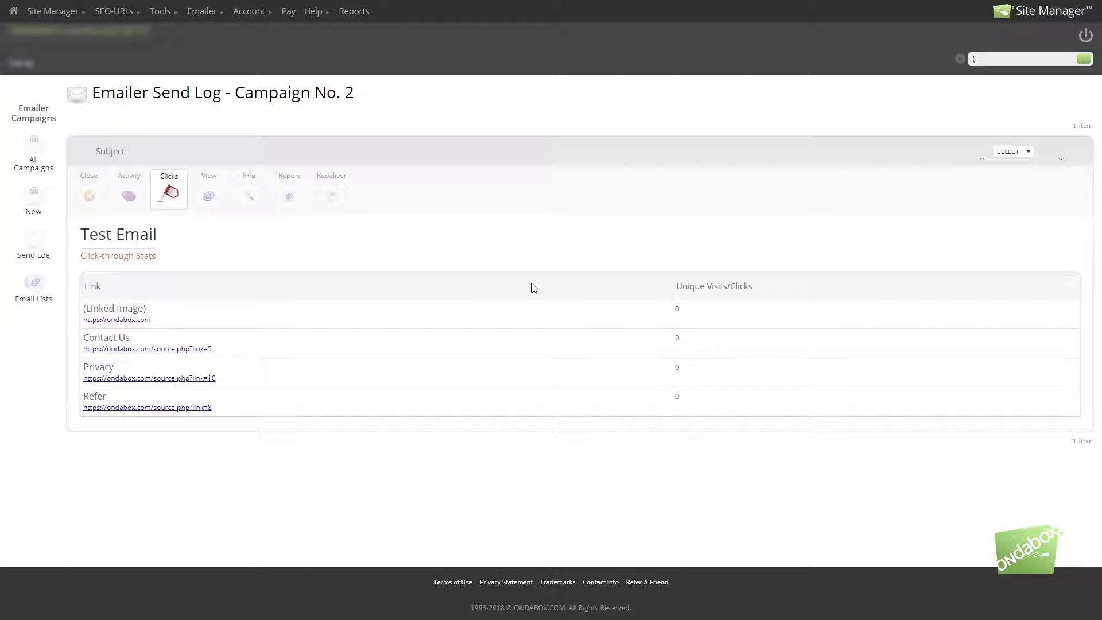
{"action": "left_click", "coordinate": [210, 198]}
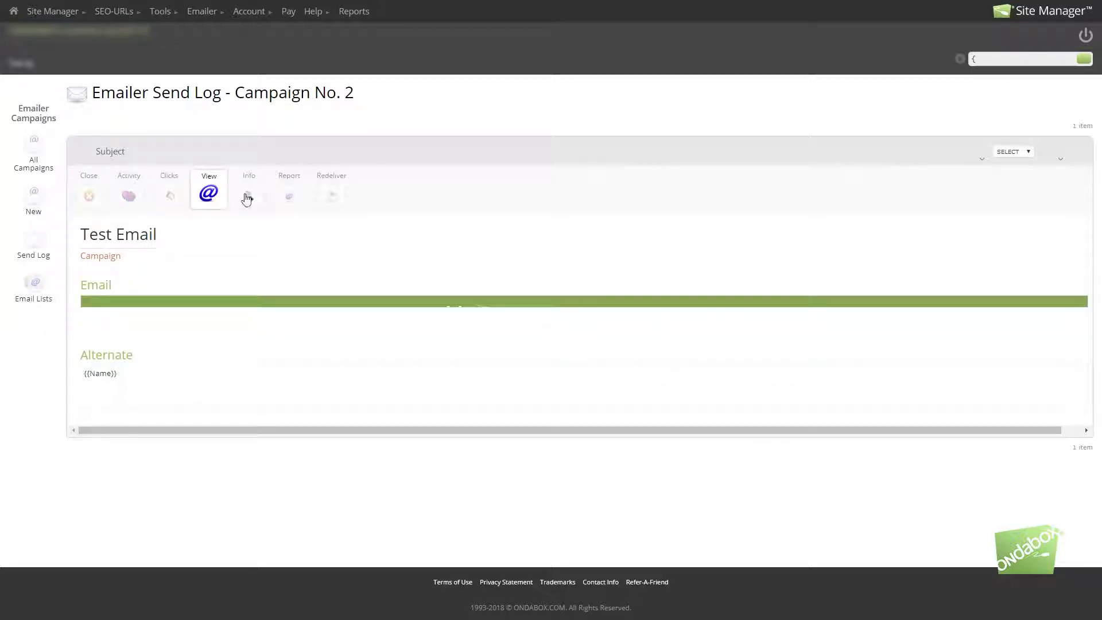
{"action": "left_click", "coordinate": [247, 196]}
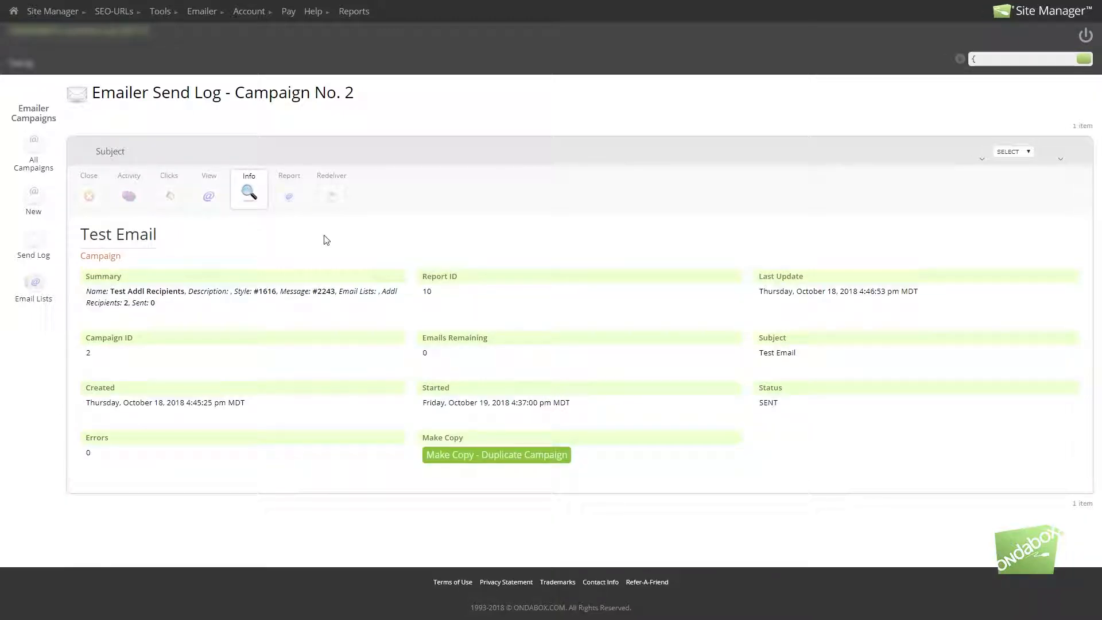
{"action": "left_click", "coordinate": [293, 198]}
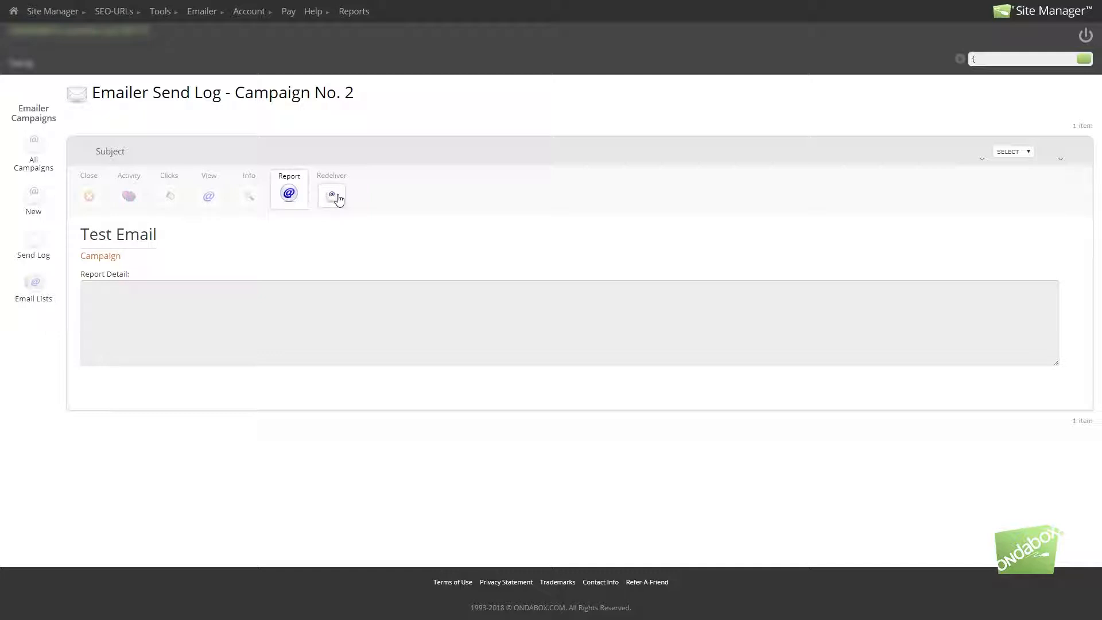
{"action": "left_click", "coordinate": [339, 200]}
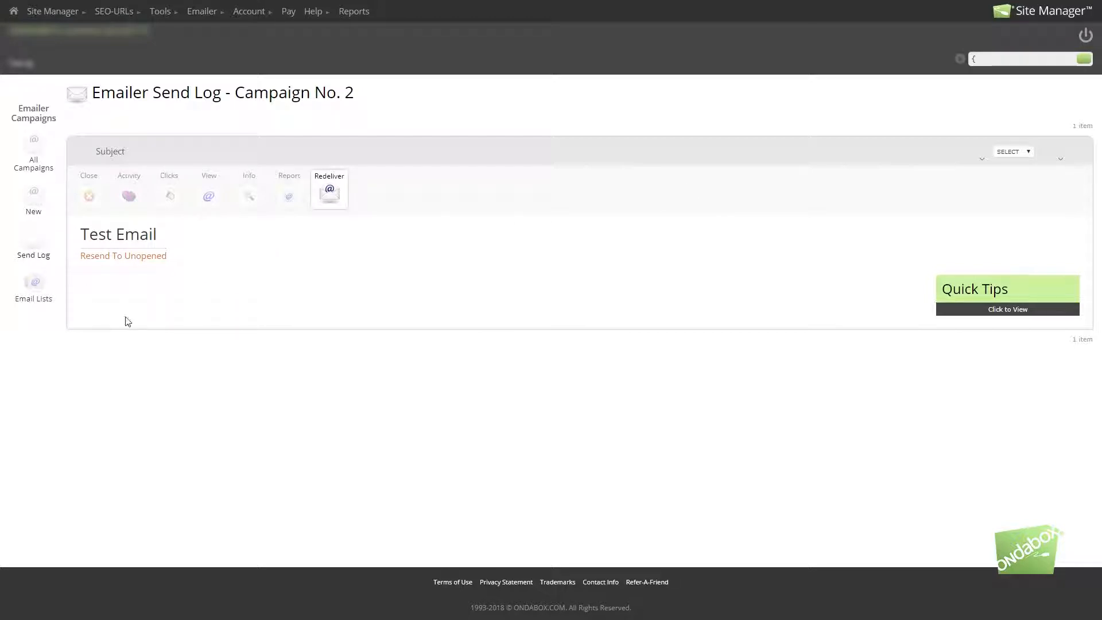
Step: View the blank new campaign form and the overall emailer send log
{"action": "left_click", "coordinate": [34, 198]}
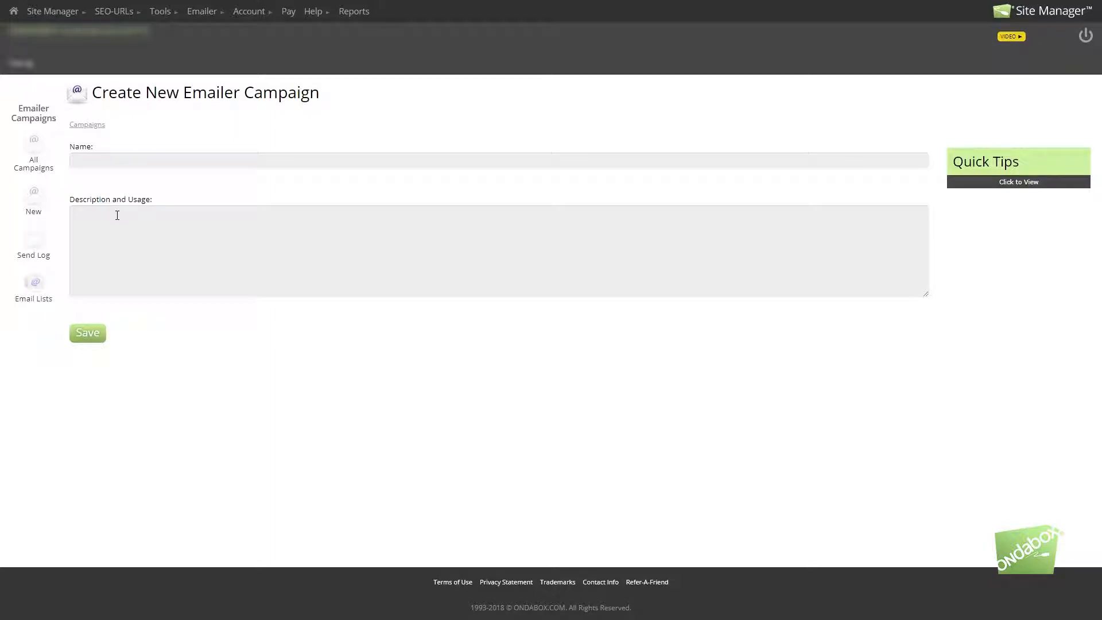
{"action": "left_click", "coordinate": [108, 166]}
{"action": "left_click", "coordinate": [289, 123]}
{"action": "left_click", "coordinate": [50, 248]}
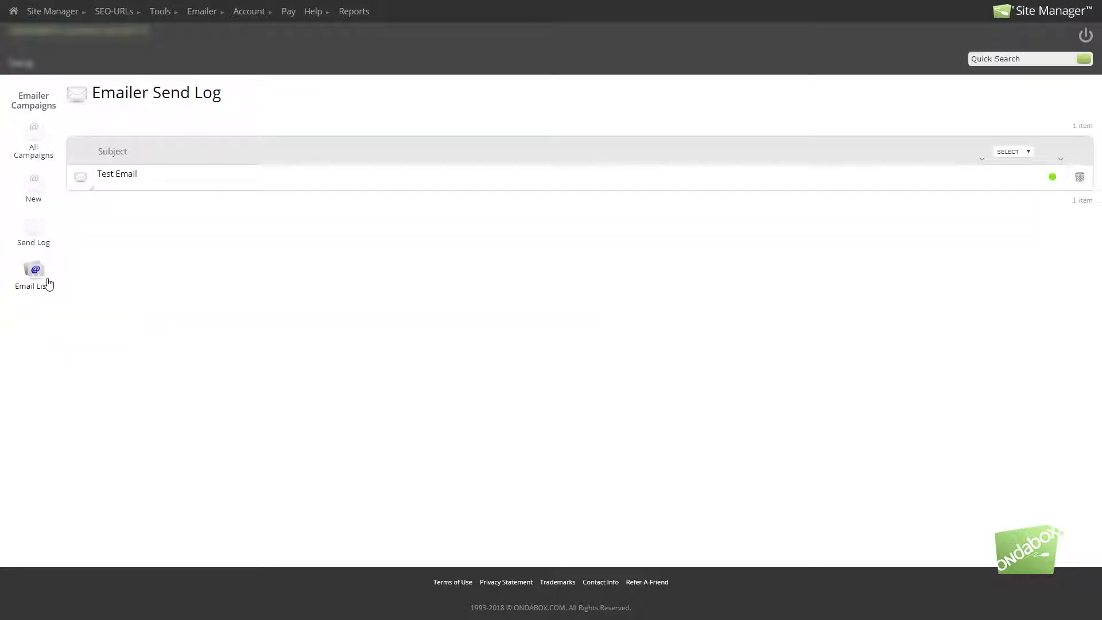